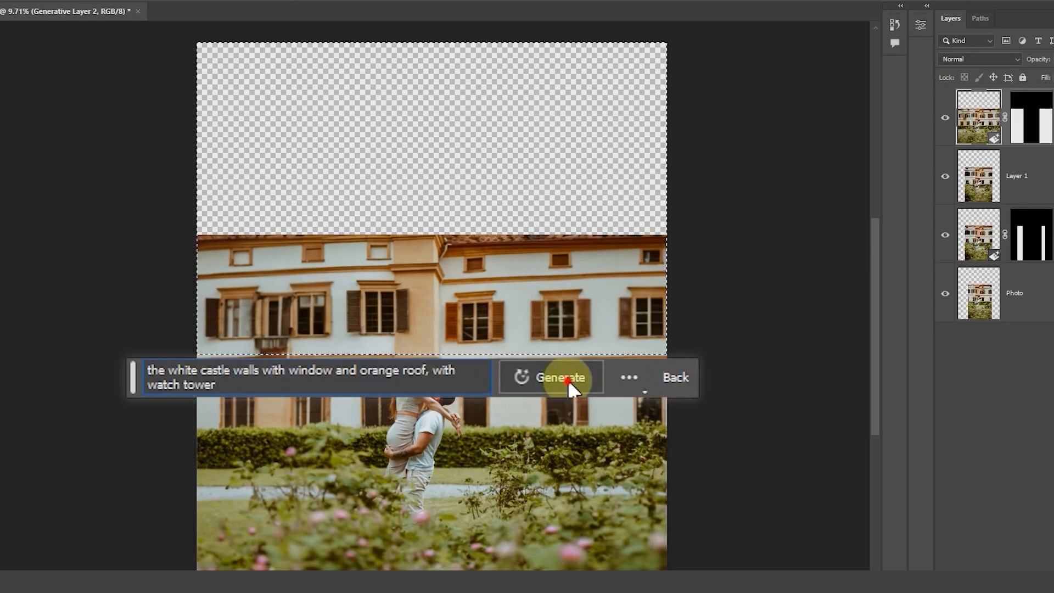
{"action": "left_click", "coordinate": [558, 378]}
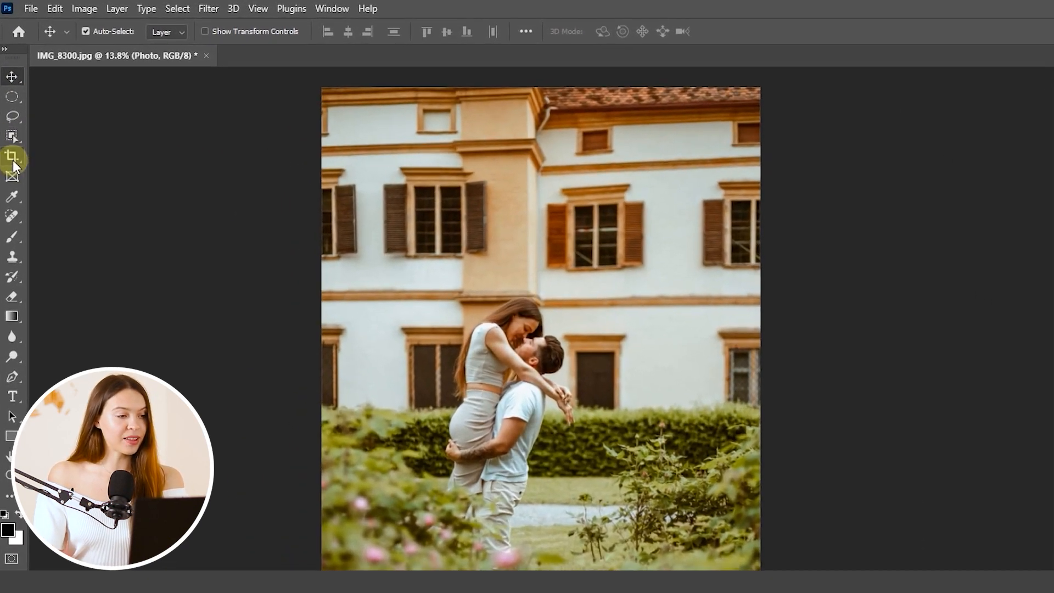
Step: Crop the canvas to the 4 : 5 (8 : 10) ratio, keeping the photo's full height, extending both sides and shifting the couple towards the centre
{"action": "left_click_drag", "start_coordinate": [13, 164], "coordinate": [40, 160]}
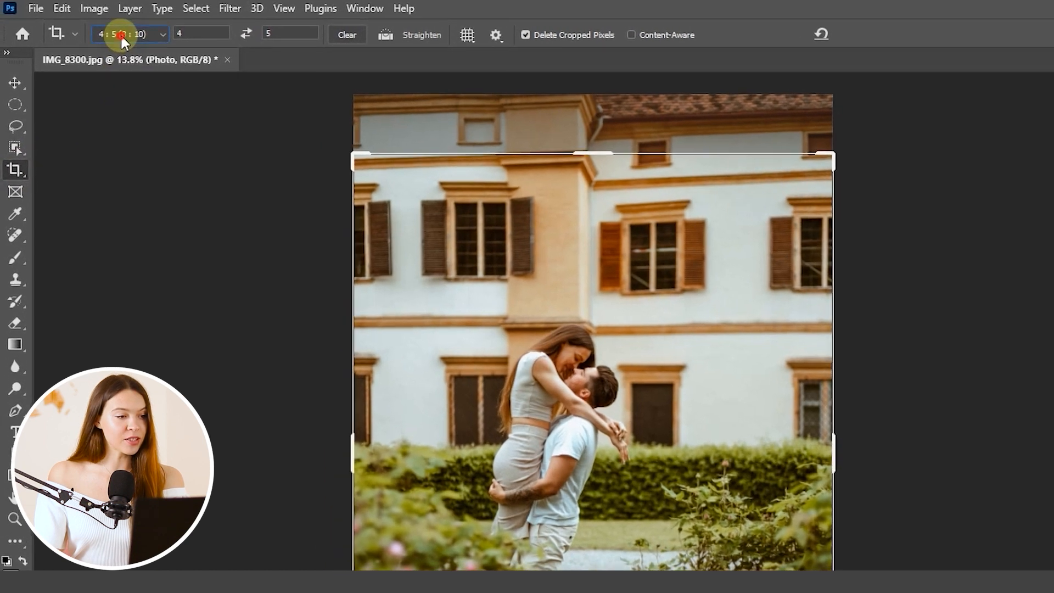
{"action": "left_click", "coordinate": [112, 32]}
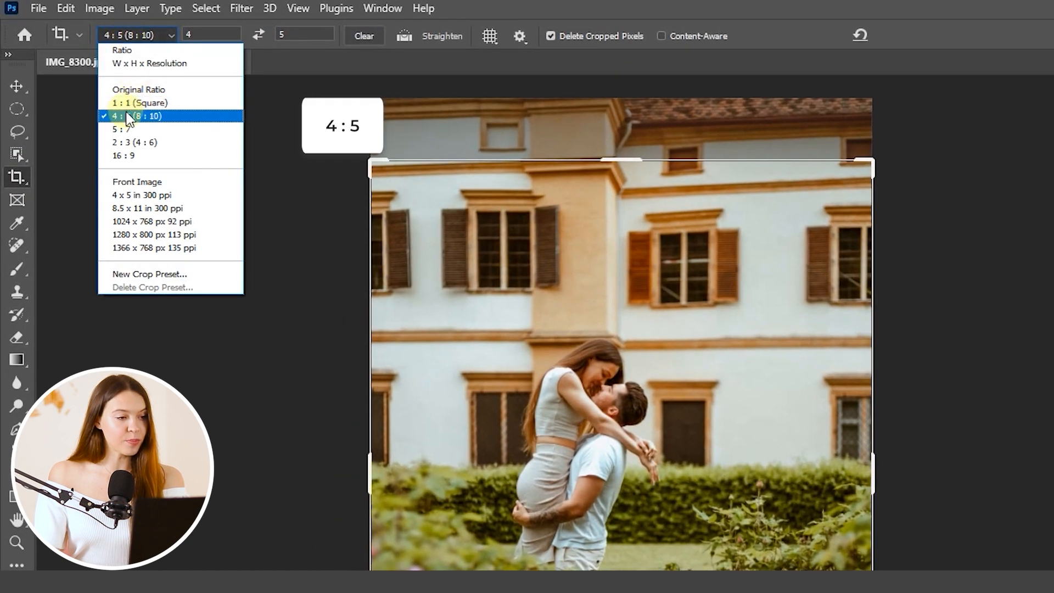
{"action": "left_click", "coordinate": [164, 116]}
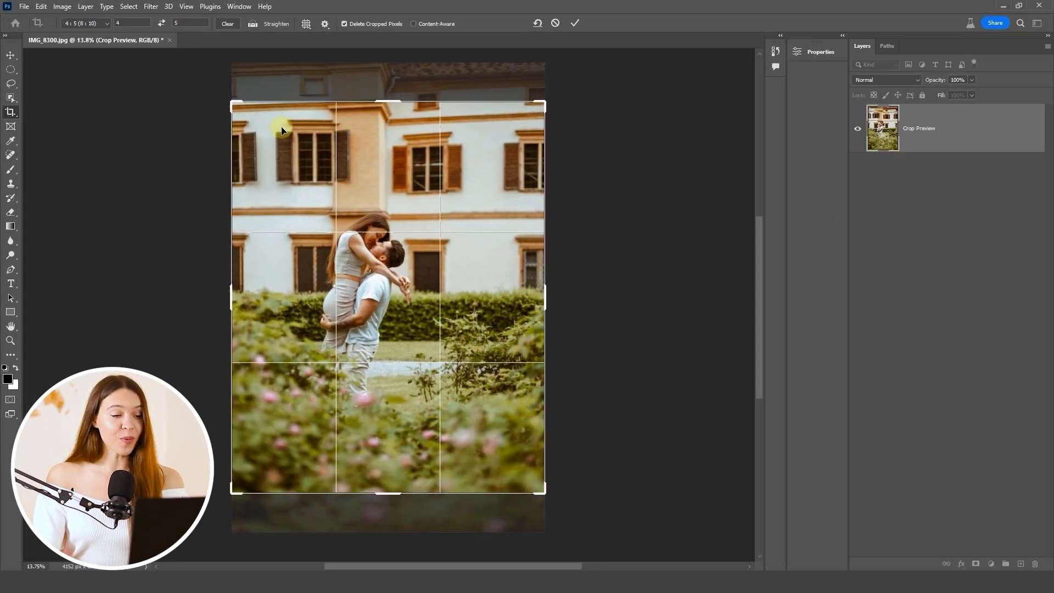
{"action": "left_click_drag", "start_coordinate": [232, 107], "coordinate": [222, 85]}
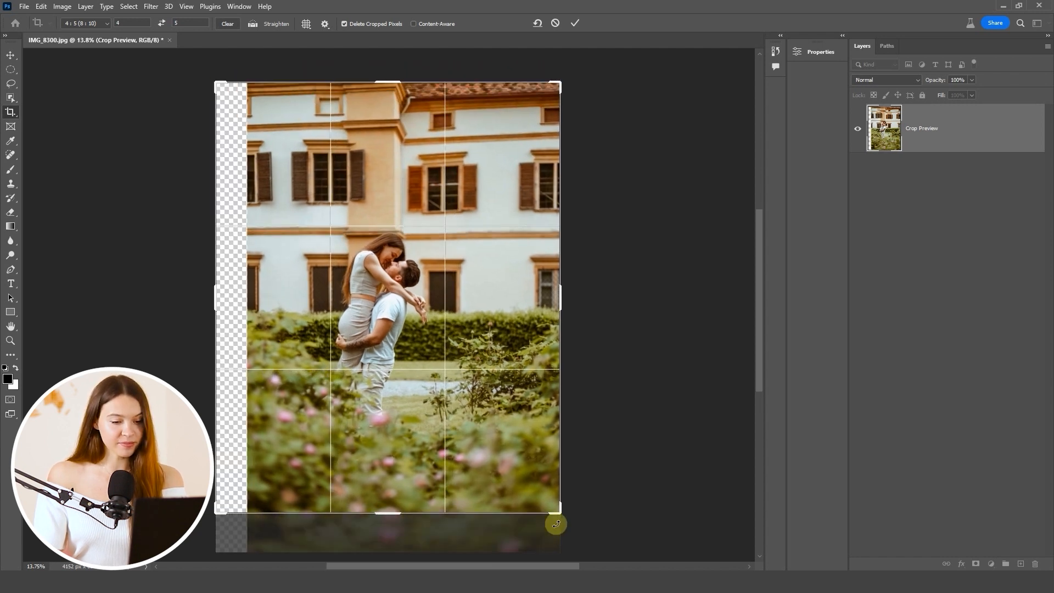
{"action": "left_click_drag", "start_coordinate": [556, 523], "coordinate": [588, 561]}
{"action": "left_click_drag", "start_coordinate": [379, 304], "coordinate": [381, 304]}
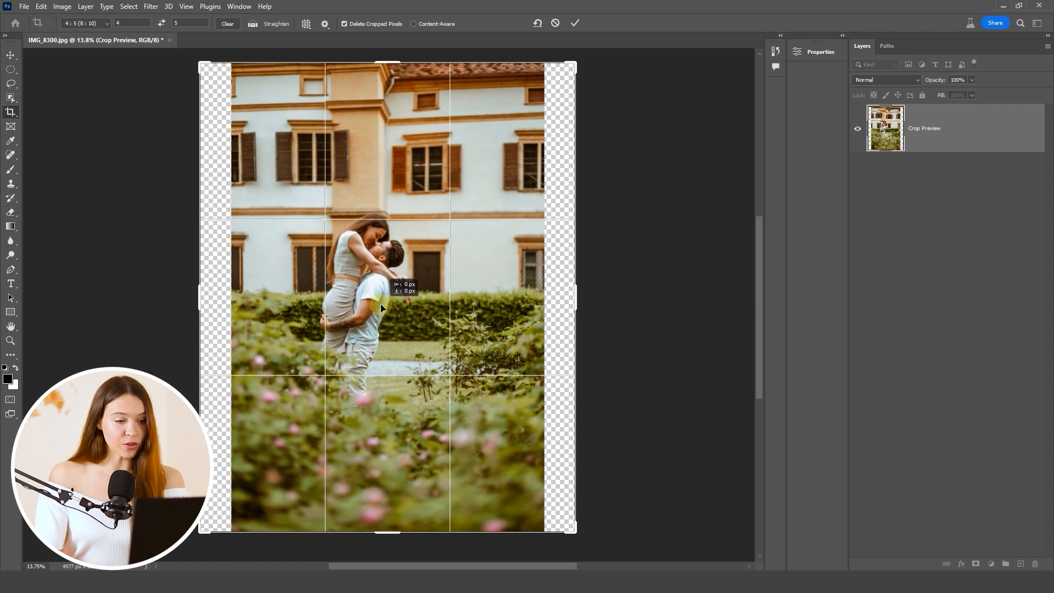
{"action": "left_click_drag", "start_coordinate": [382, 308], "coordinate": [411, 285]}
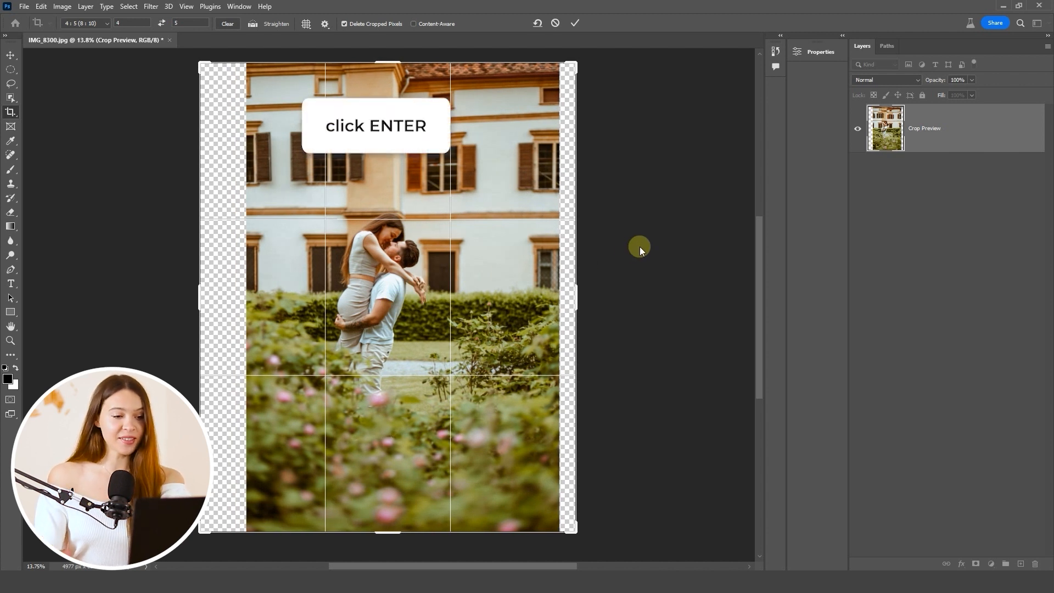
{"action": "key", "text": "Return"}
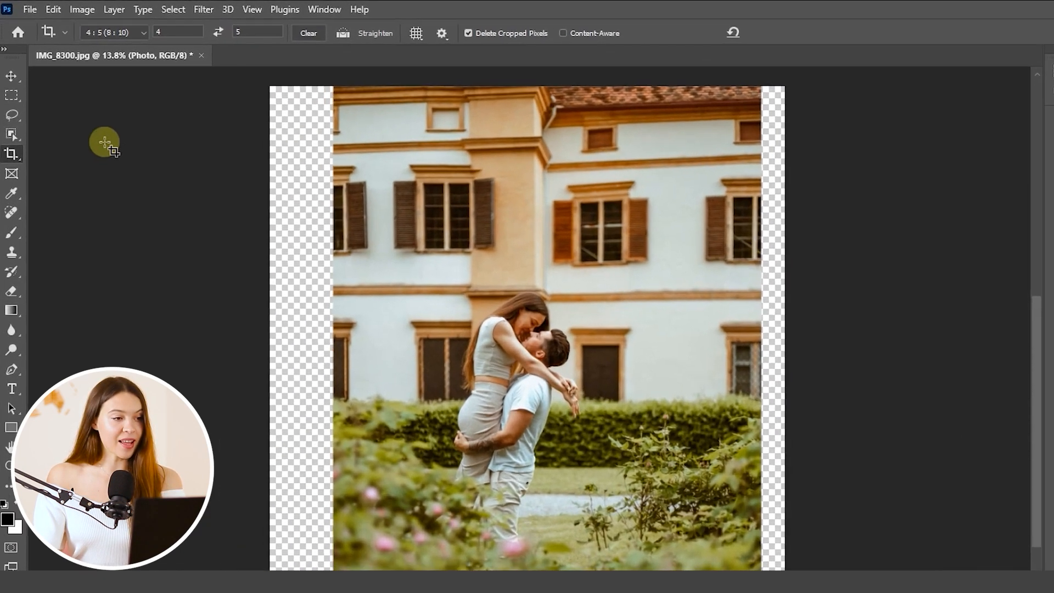
Step: Select both empty side strips over the full height with the Rectangular Marquee Tool, overlapping the photo's edges slightly; make the wider strip's selection about 871 px wide
{"action": "left_click", "coordinate": [10, 69]}
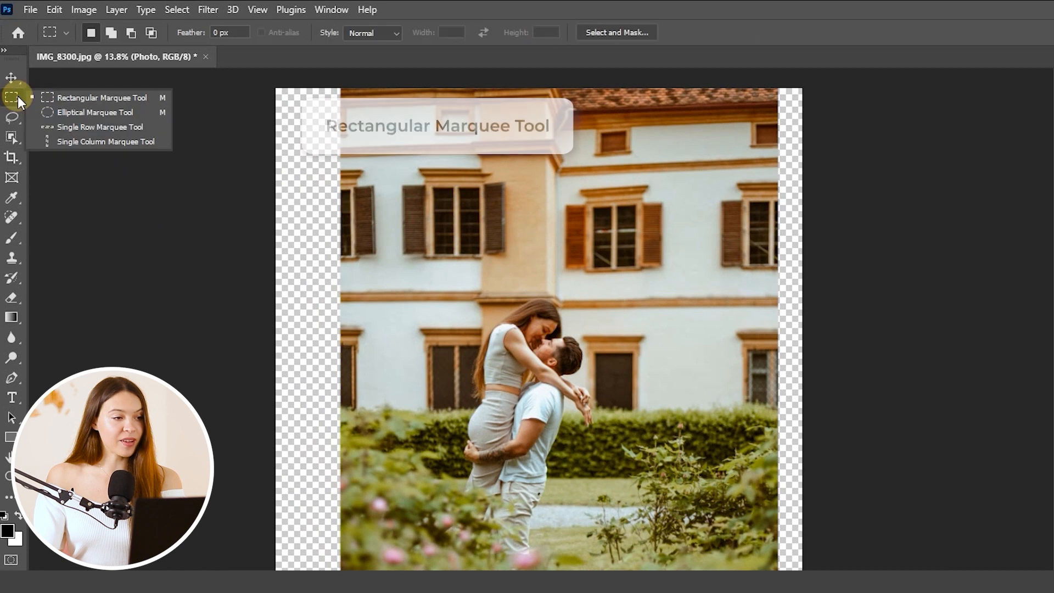
{"action": "left_click", "coordinate": [58, 102]}
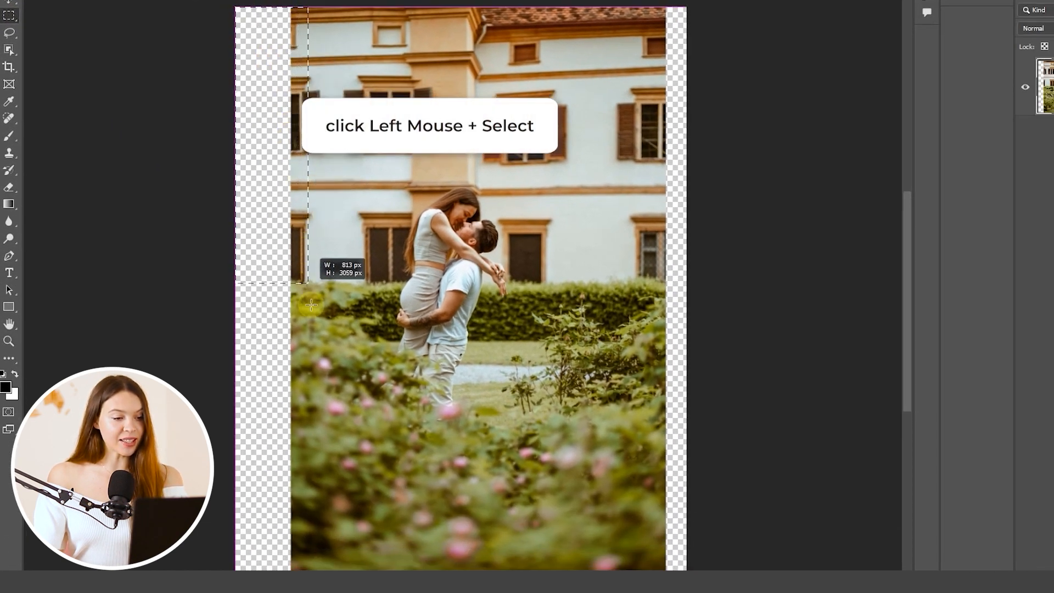
{"action": "left_click_drag", "start_coordinate": [311, 305], "coordinate": [313, 569]}
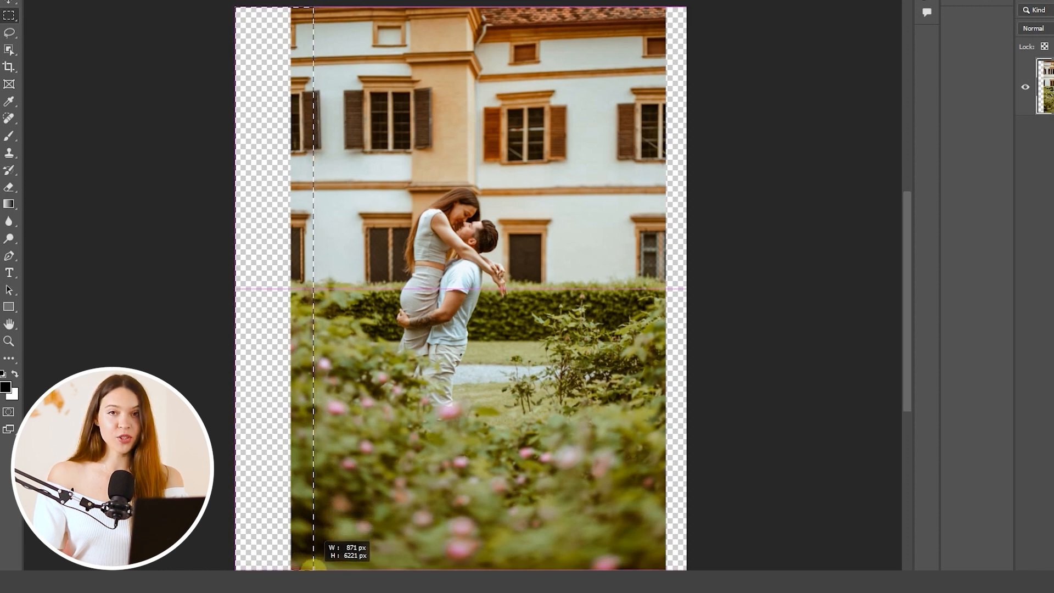
{"action": "left_click_drag", "start_coordinate": [313, 570], "coordinate": [315, 569]}
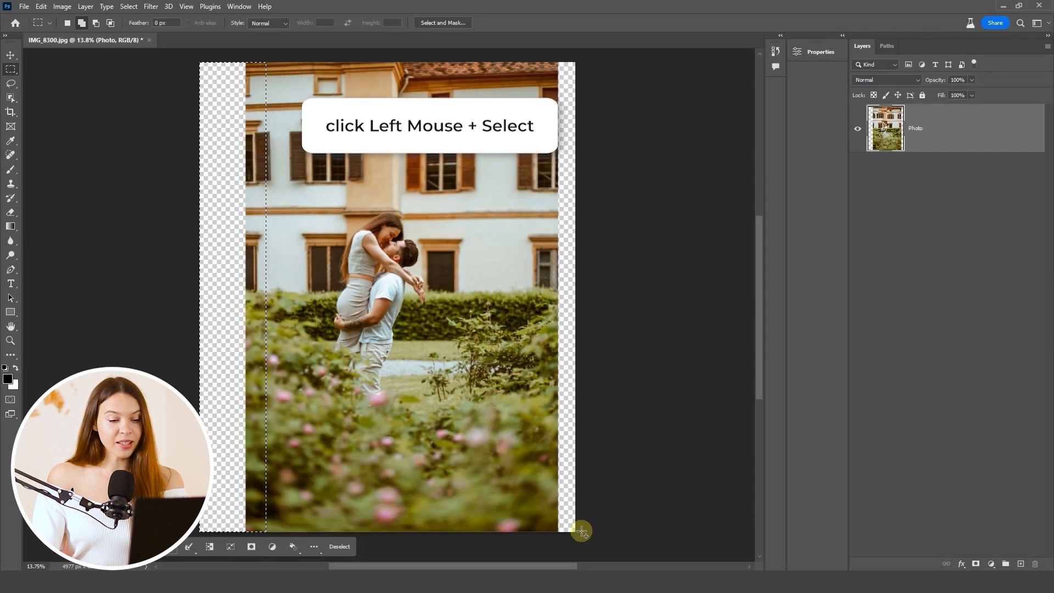
{"action": "left_click_drag", "start_coordinate": [579, 528], "coordinate": [529, 51]}
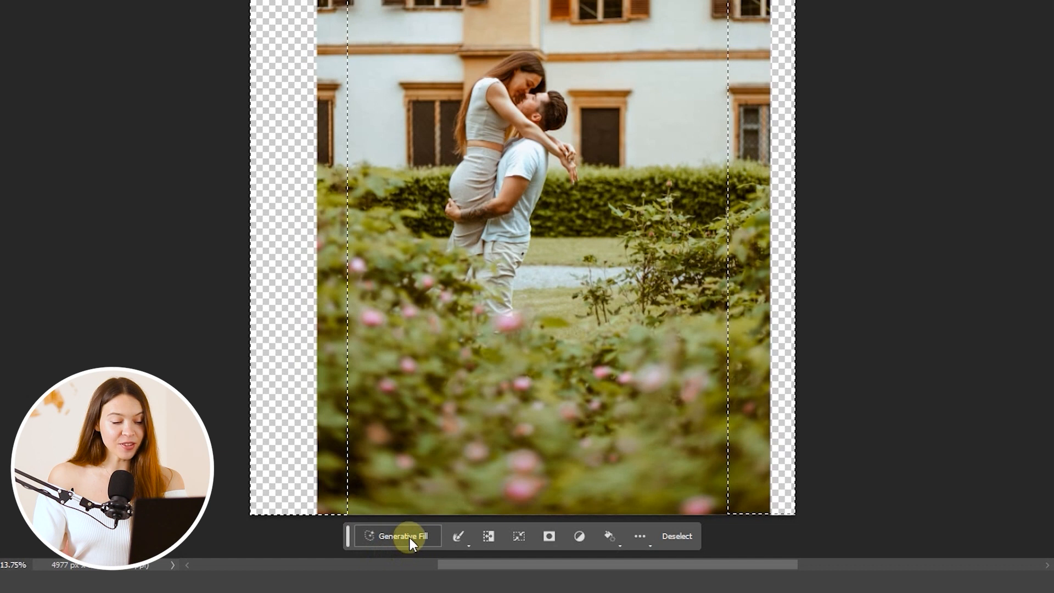
Step: Fill the selected side strips using Generative Fill with a blank prompt and choose the third variation
{"action": "left_click", "coordinate": [409, 538]}
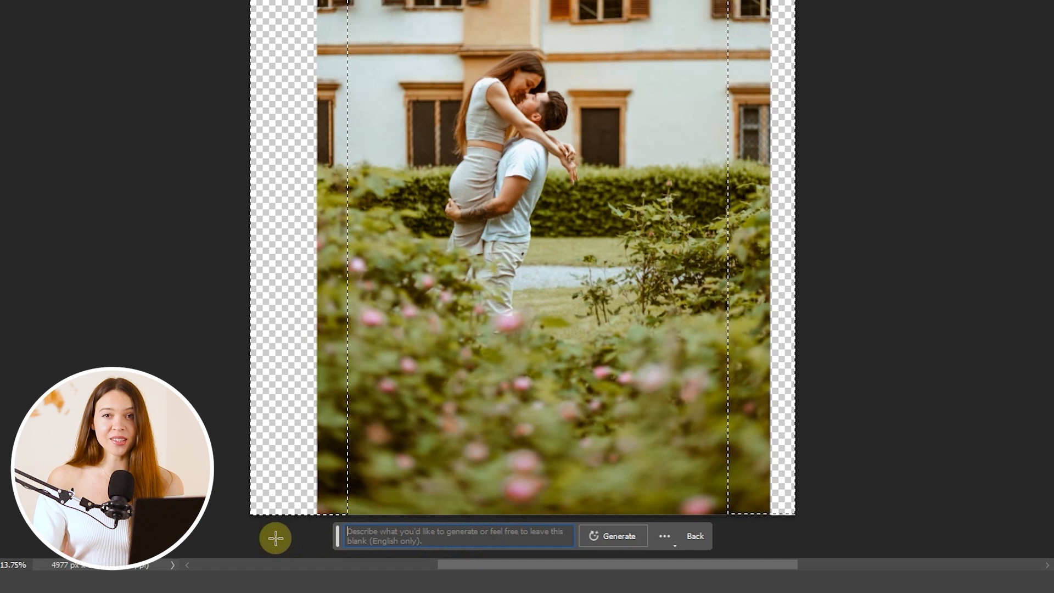
{"action": "left_click", "coordinate": [608, 535]}
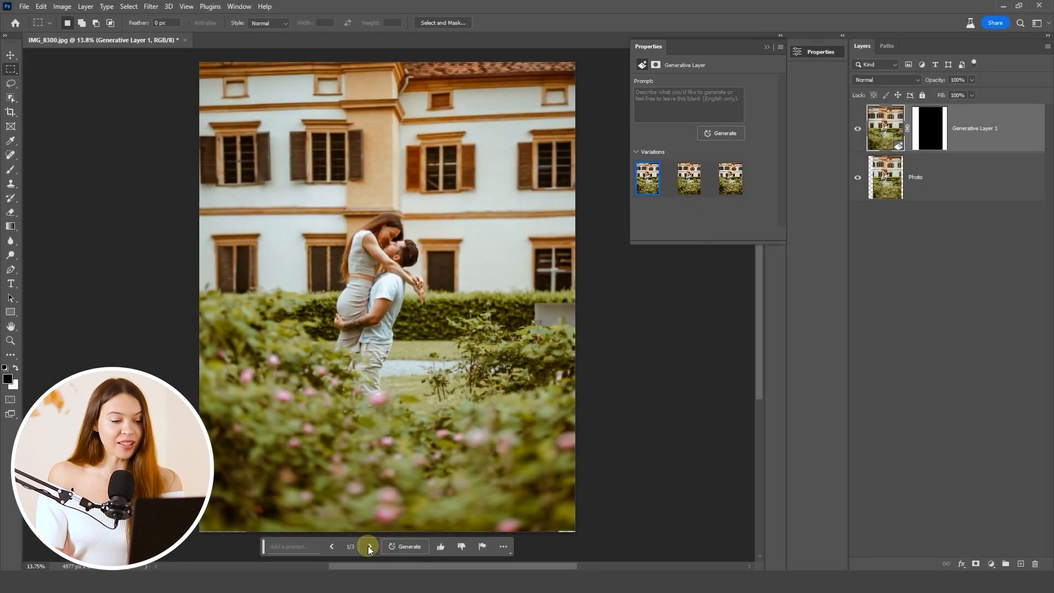
{"action": "left_click", "coordinate": [369, 546]}
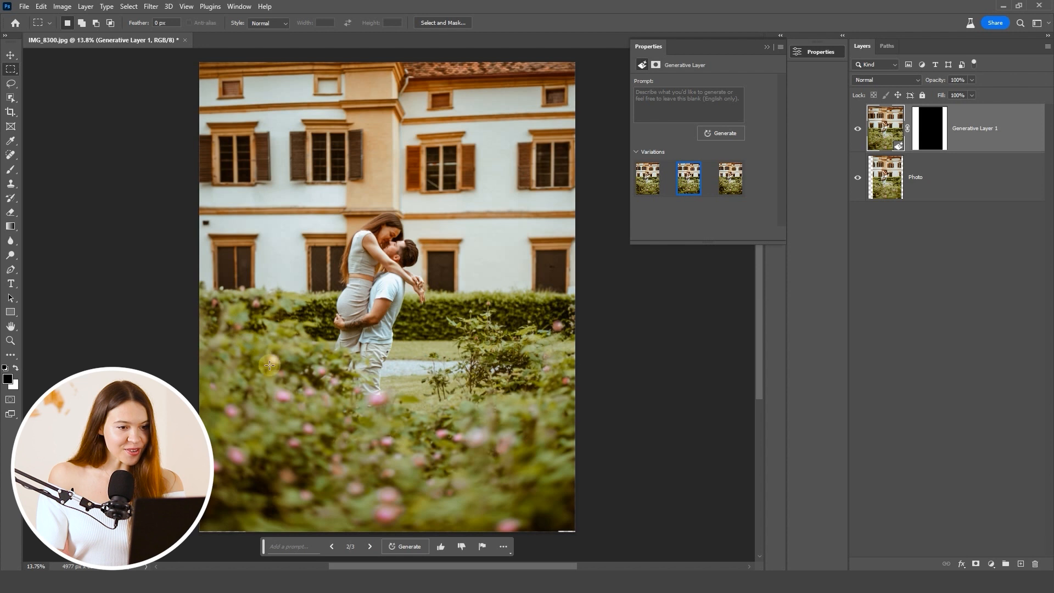
{"action": "left_click", "coordinate": [369, 546]}
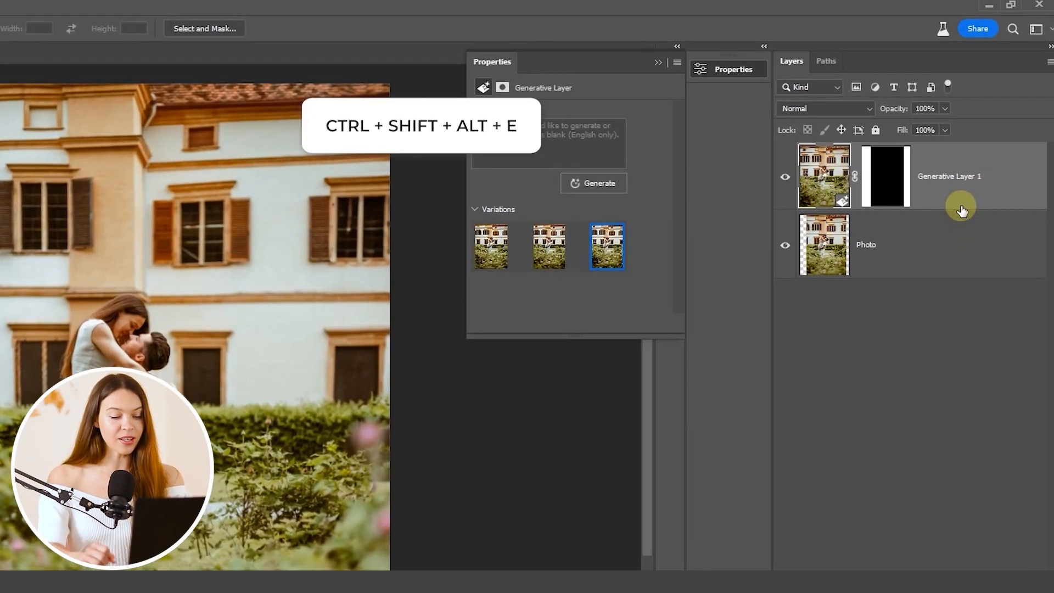
Step: Stamp all visible layers into a new merged layer on top of the layer stack
{"action": "key", "text": "ctrl+shift+alt+e"}
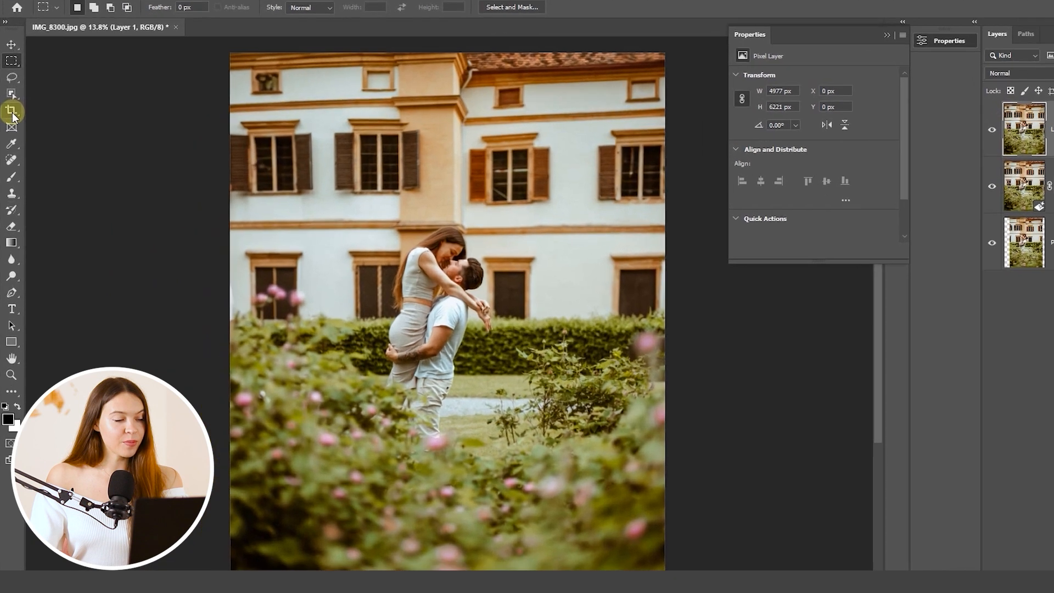
Step: Expand the canvas to the 16 : 9 ratio with the Crop Tool, keeping the photo's full height and adding empty space on both sides
{"action": "left_click", "coordinate": [12, 113]}
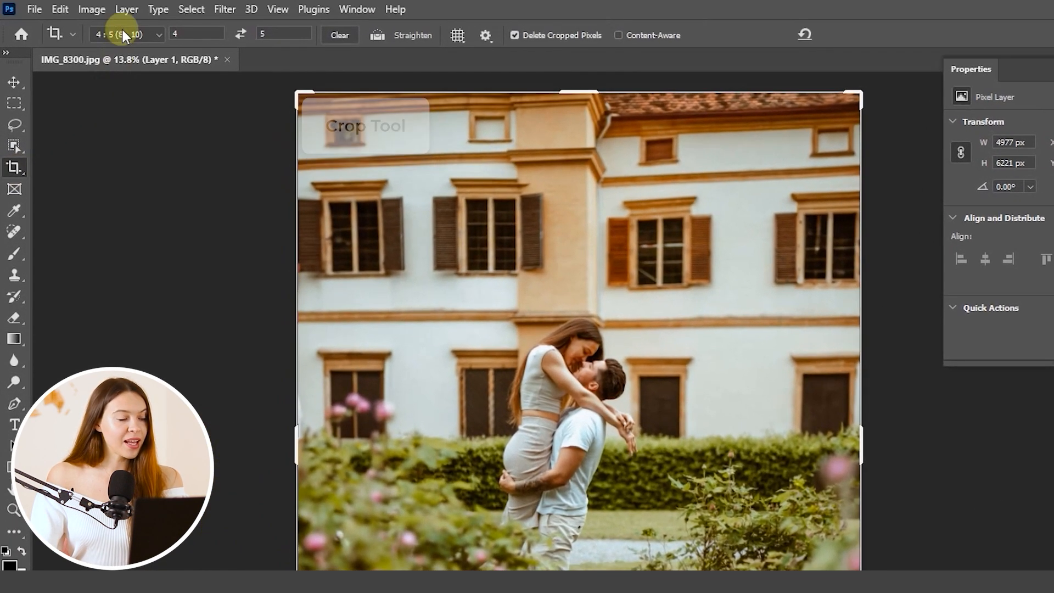
{"action": "left_click", "coordinate": [123, 32]}
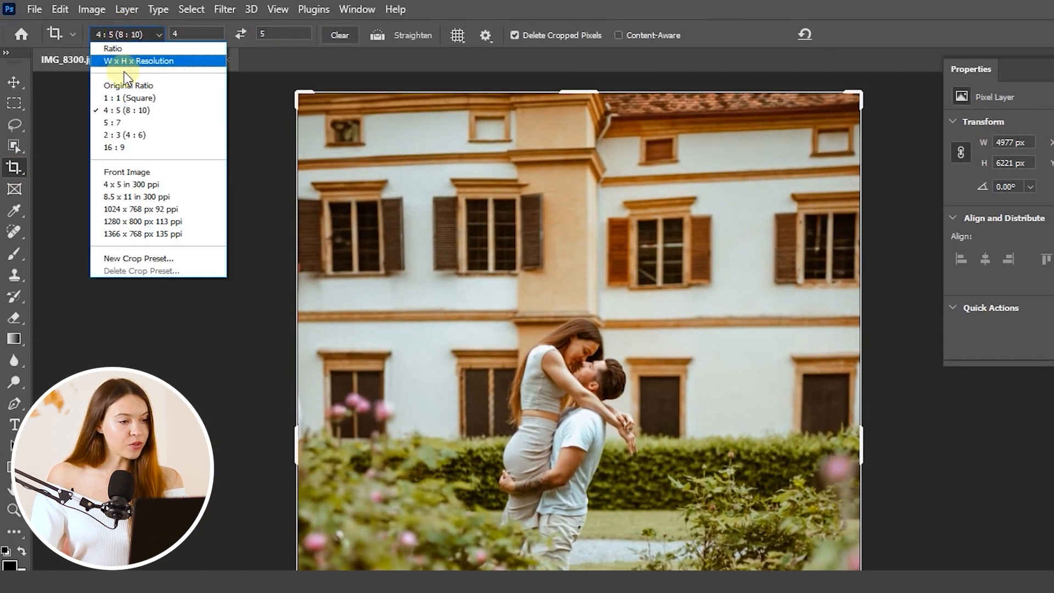
{"action": "left_click", "coordinate": [102, 147]}
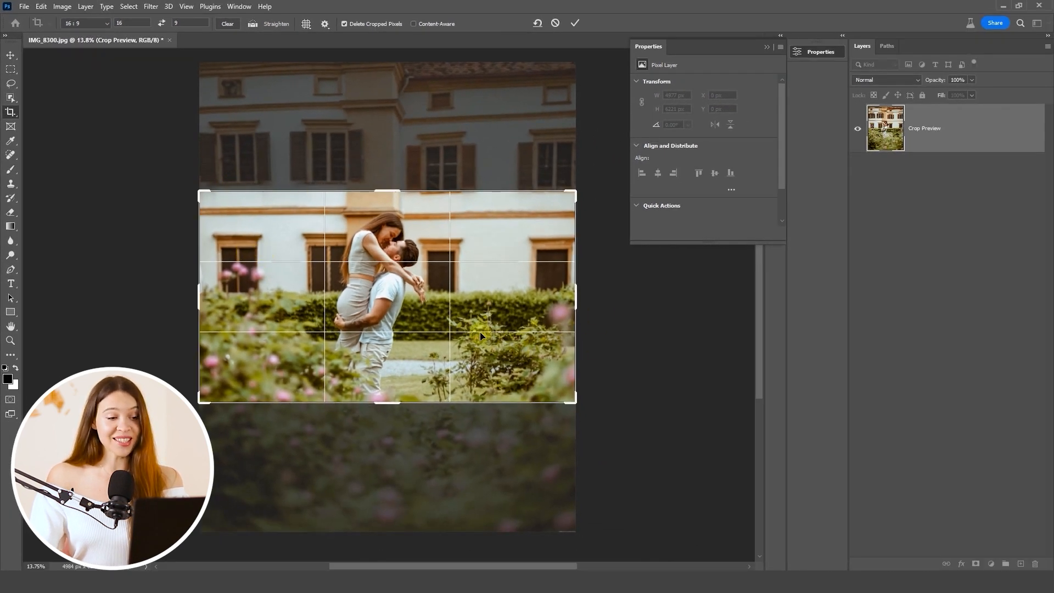
{"action": "left_click_drag", "start_coordinate": [202, 194], "coordinate": [137, 82]}
{"action": "left_click_drag", "start_coordinate": [687, 461], "coordinate": [712, 501]}
{"action": "key", "text": "Return"}
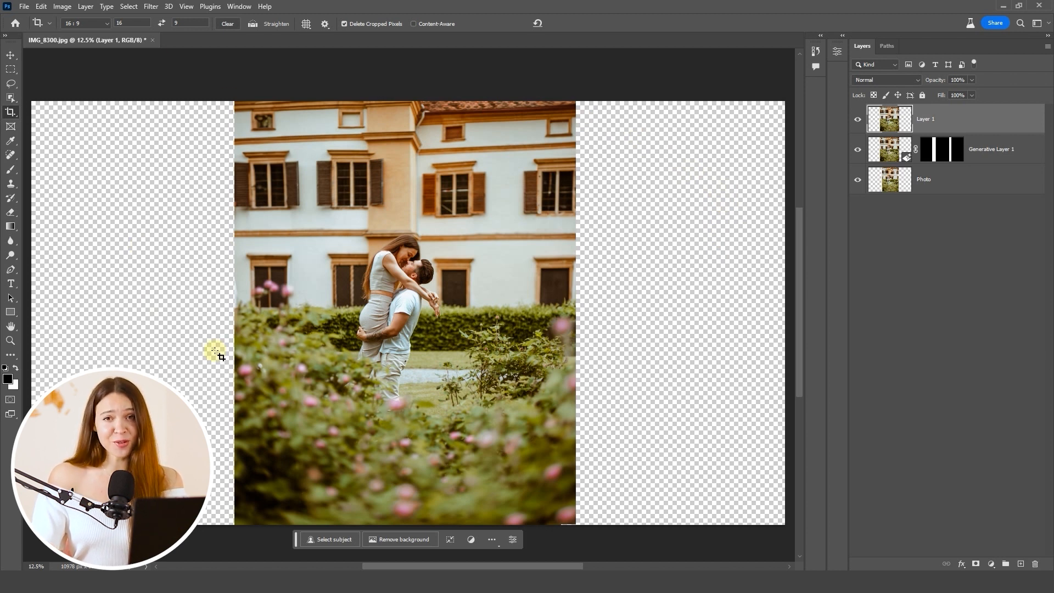
Step: Select both wide empty areas beside the photo with the Rectangular Marquee Tool, overlapping the photo's edges on each side
{"action": "key", "text": "m"}
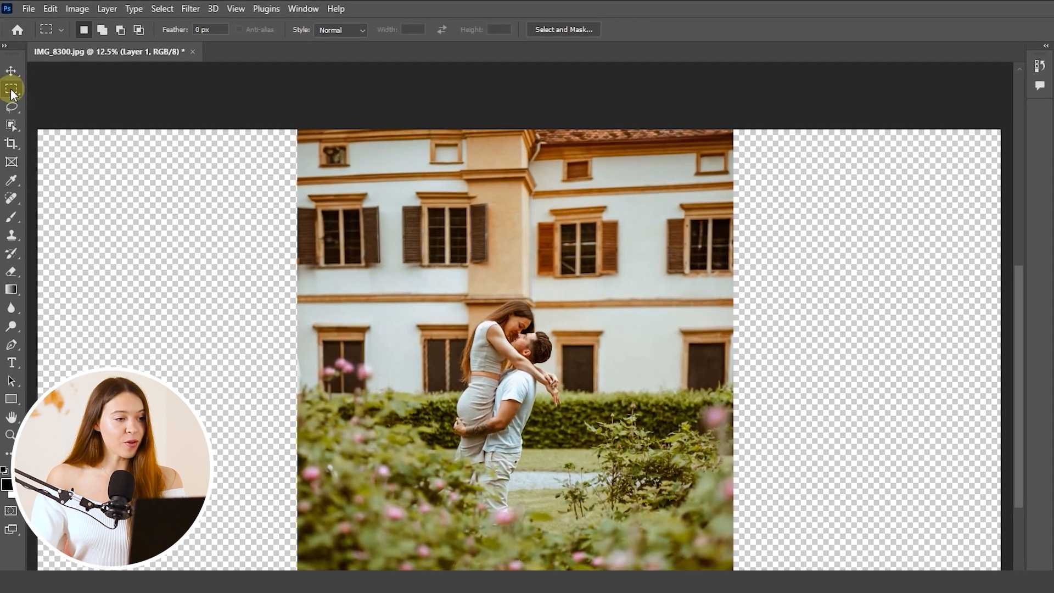
{"action": "right_click", "coordinate": [10, 69]}
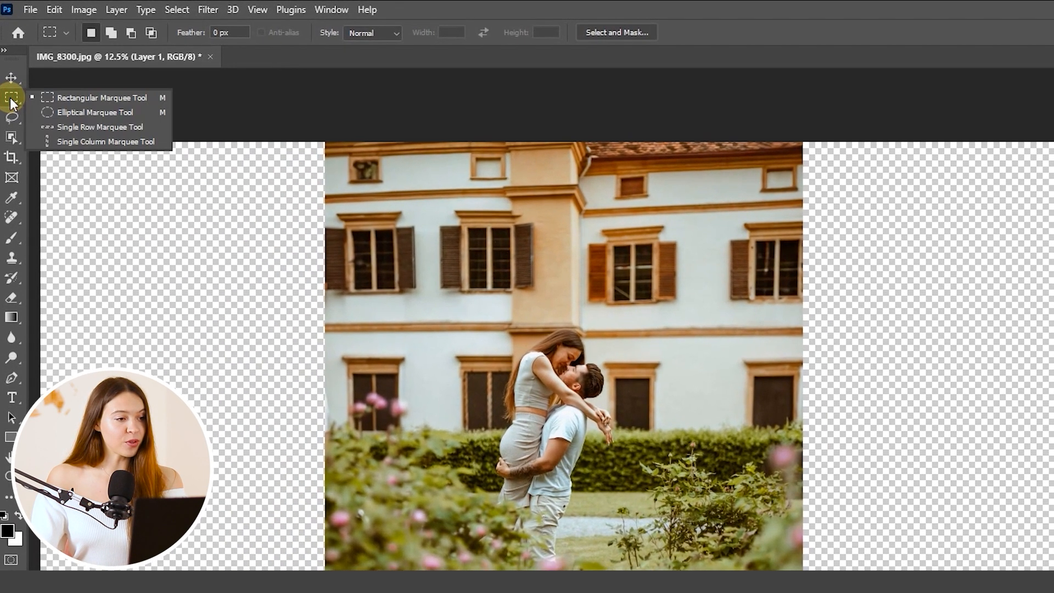
{"action": "left_click", "coordinate": [58, 98]}
{"action": "left_click_drag", "start_coordinate": [41, 142], "coordinate": [358, 542]}
{"action": "left_click_drag", "start_coordinate": [258, 390], "coordinate": [306, 524]}
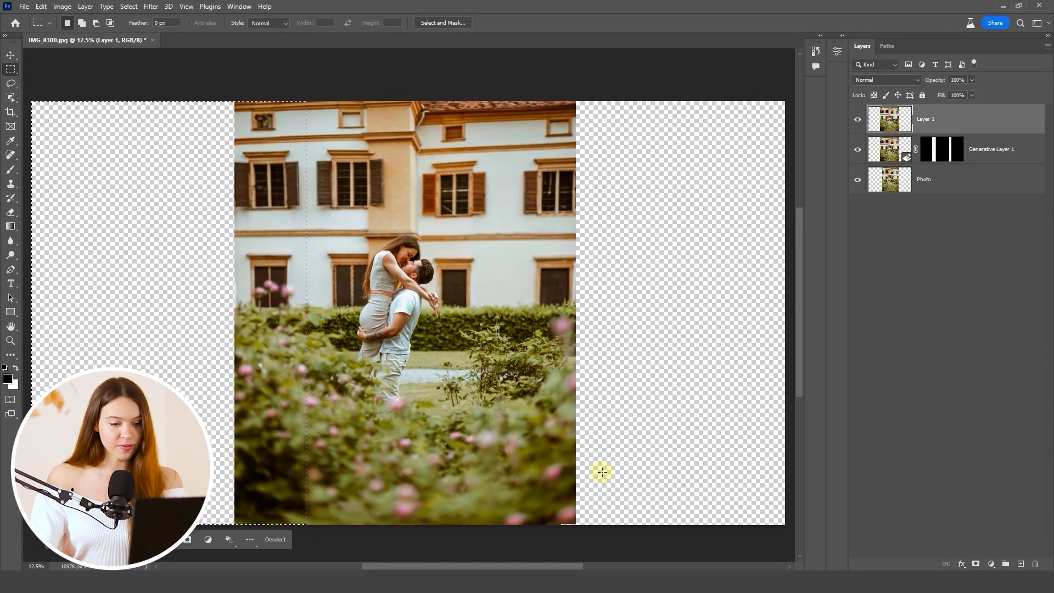
{"action": "key", "text": "ctrl+shift"}
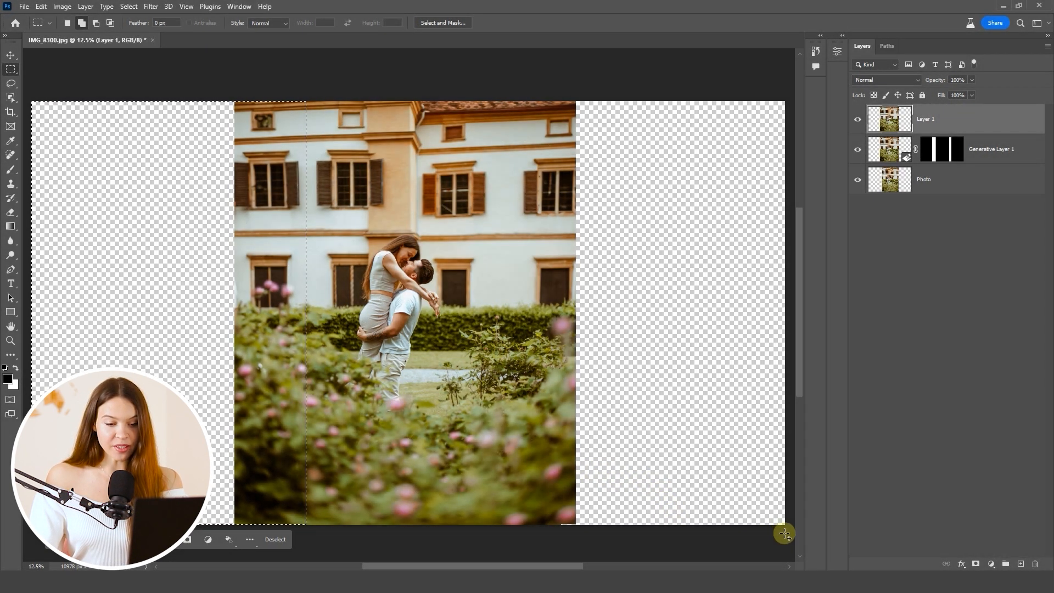
{"action": "left_click_drag", "start_coordinate": [786, 526], "coordinate": [506, 89]}
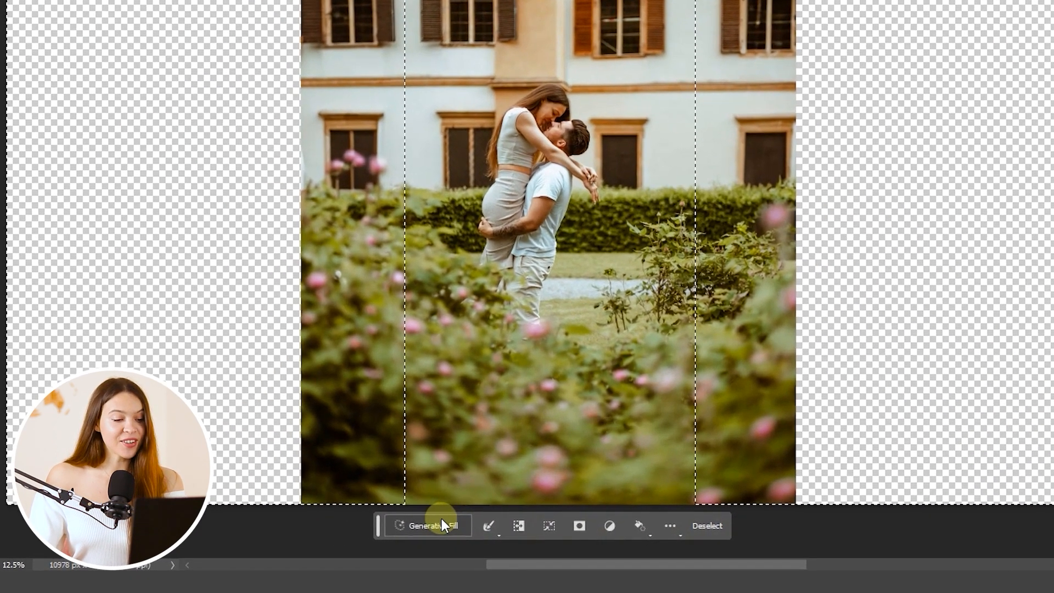
Step: Fill the selected areas using Generative Fill with a blank prompt and compare the three variations
{"action": "left_click", "coordinate": [441, 524]}
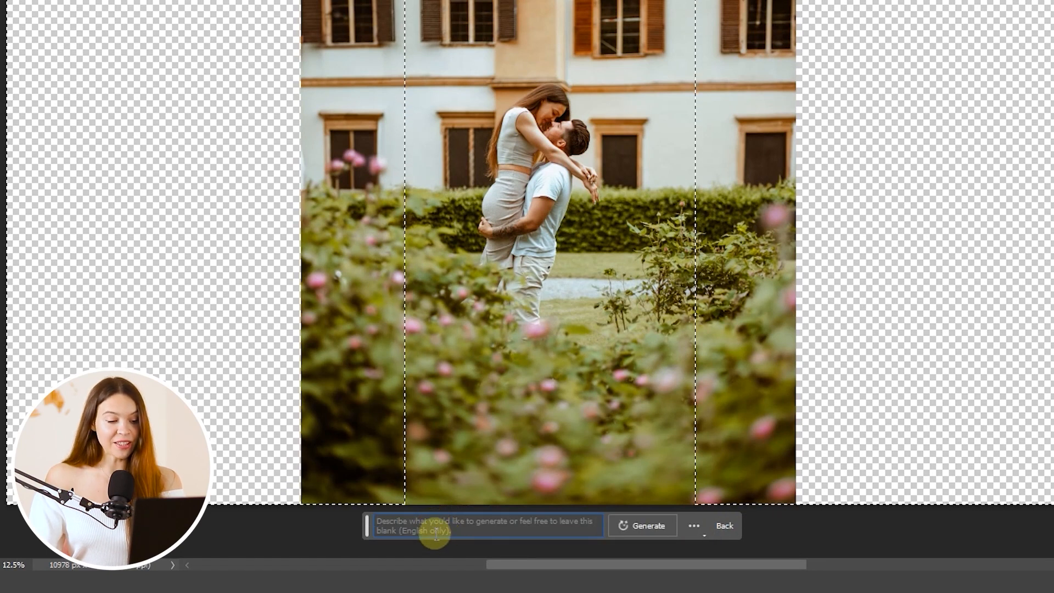
{"action": "left_click", "coordinate": [645, 527]}
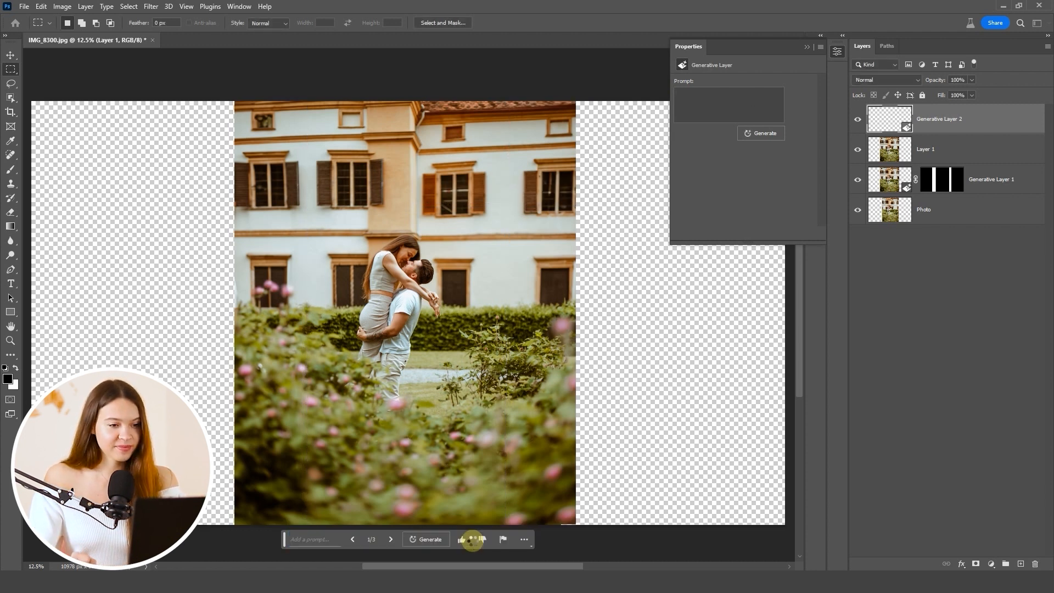
{"action": "scroll", "coordinate": [451, 392], "scroll_direction": "down", "scroll_amount": 3}
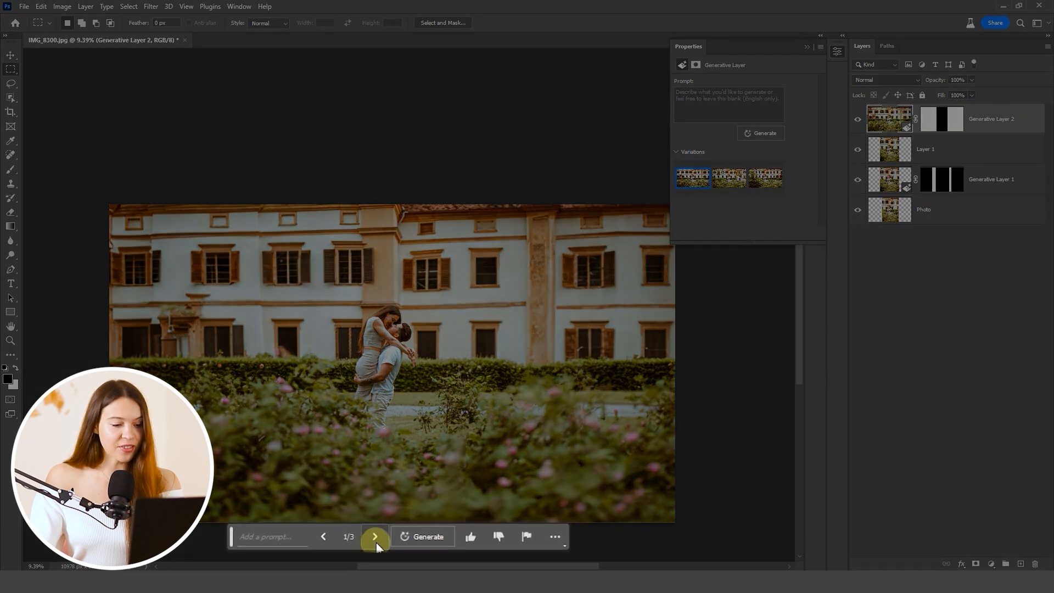
{"action": "left_click", "coordinate": [375, 539]}
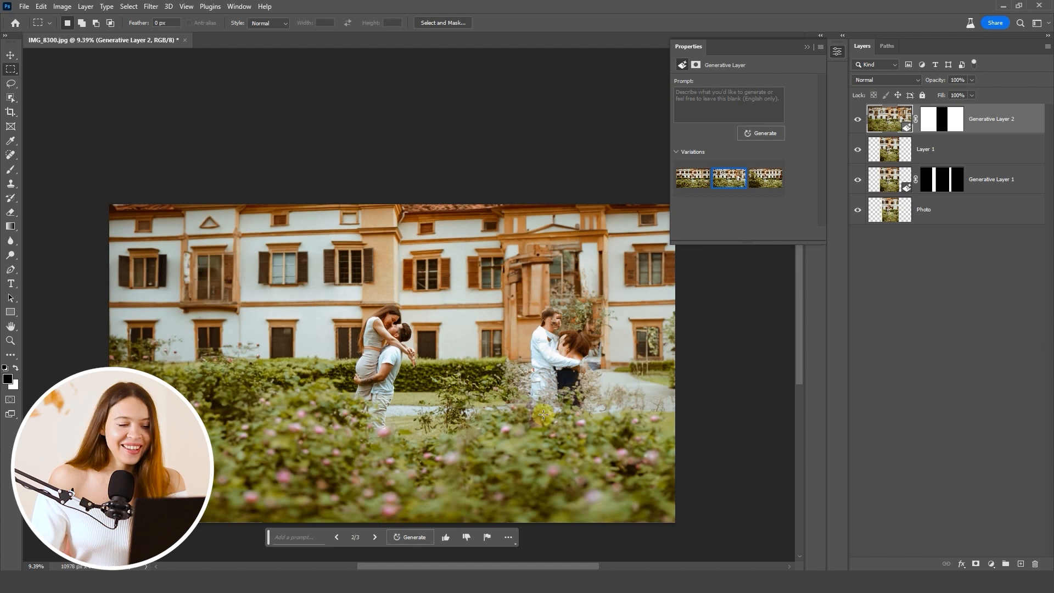
{"action": "left_click", "coordinate": [375, 538]}
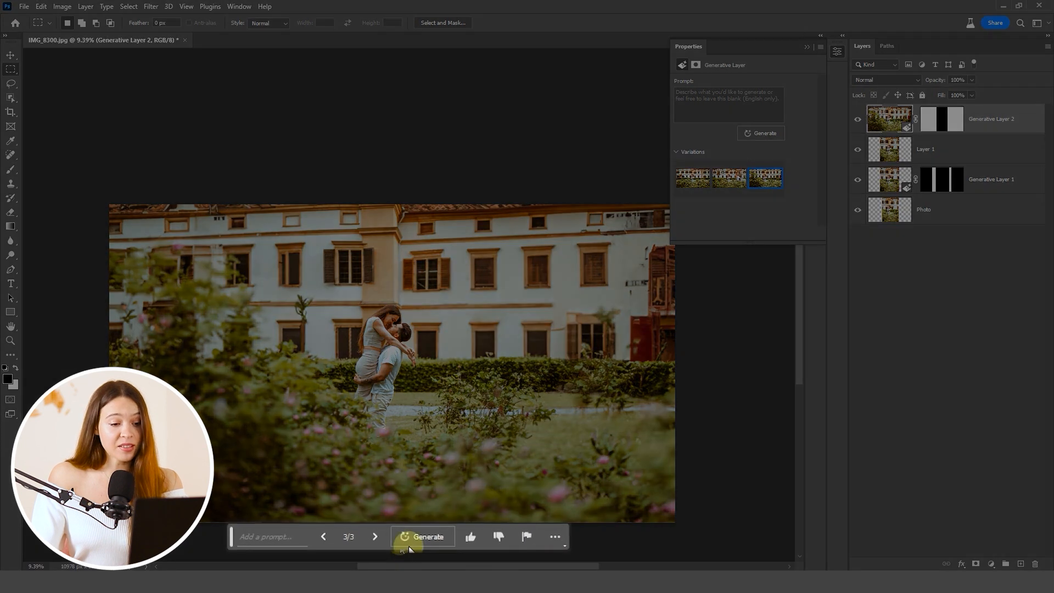
Step: Generate another set of variations for the wide fill and choose the third one
{"action": "left_click", "coordinate": [412, 537]}
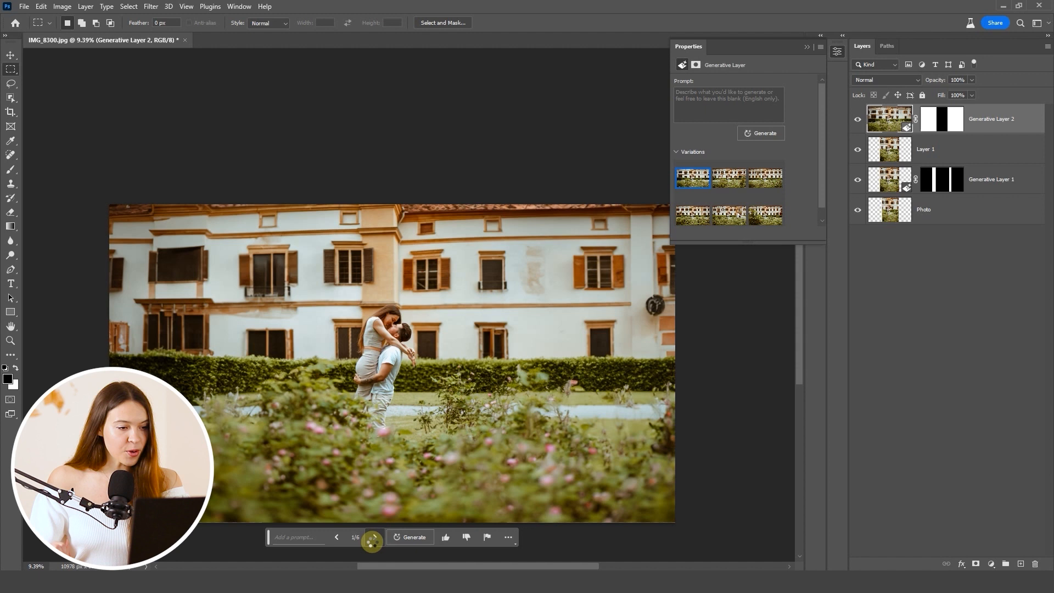
{"action": "left_click", "coordinate": [373, 539]}
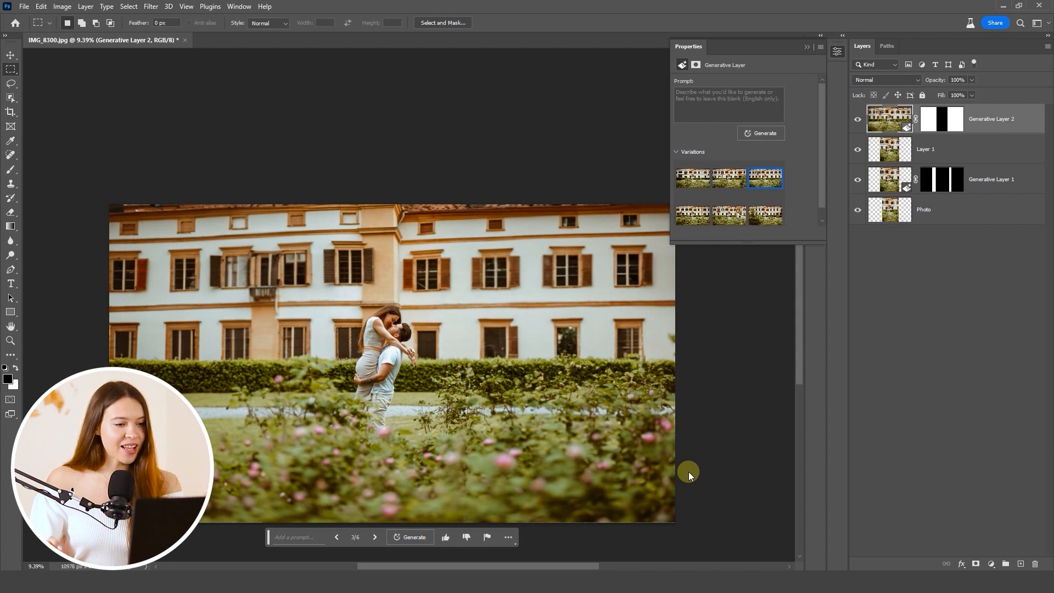
{"action": "scroll", "coordinate": [274, 310], "scroll_direction": "up", "scroll_amount": 5}
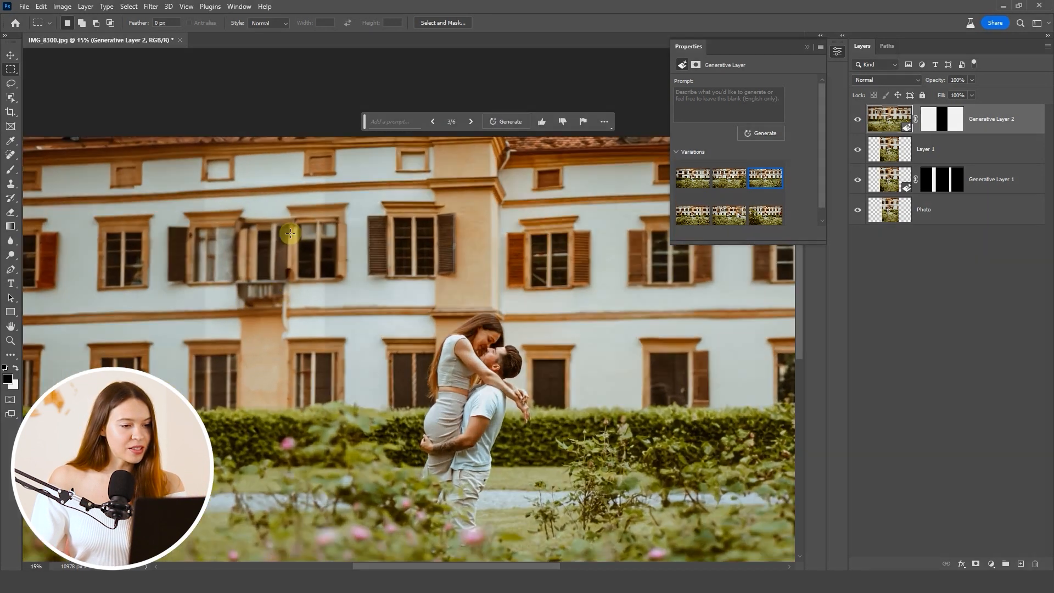
Step: Reframe the image to the 4 : 5 (8 : 10) ratio with the Crop Tool, extending the canvas upward to add empty space above the building
{"action": "scroll", "coordinate": [290, 233], "scroll_direction": "up", "scroll_amount": 1}
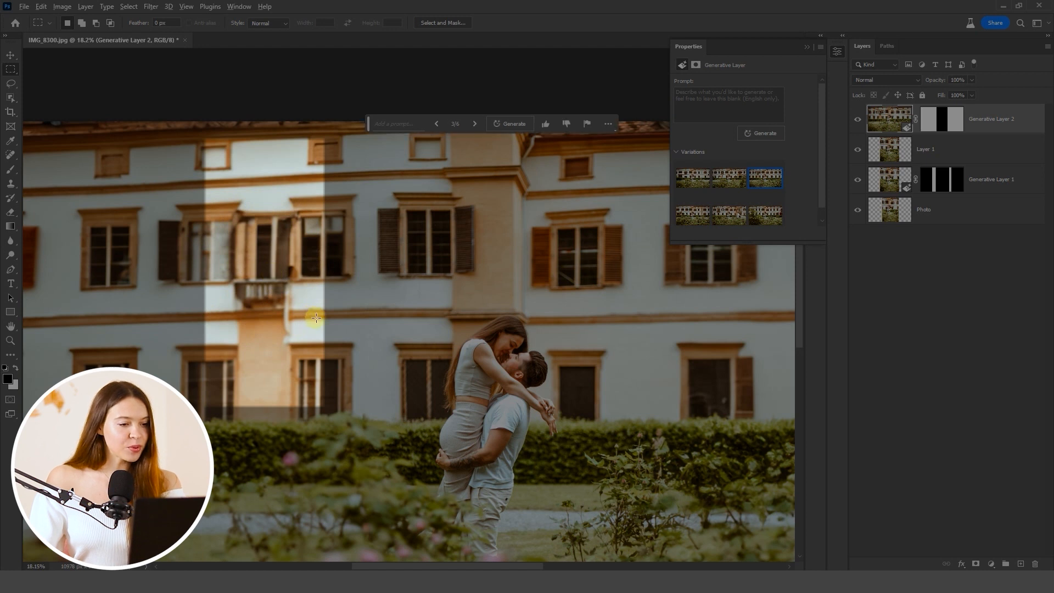
{"action": "scroll", "coordinate": [316, 318], "scroll_direction": "down", "scroll_amount": 3}
{"action": "left_click_drag", "start_coordinate": [465, 372], "coordinate": [464, 328]}
{"action": "scroll", "coordinate": [431, 303], "scroll_direction": "up", "scroll_amount": 1}
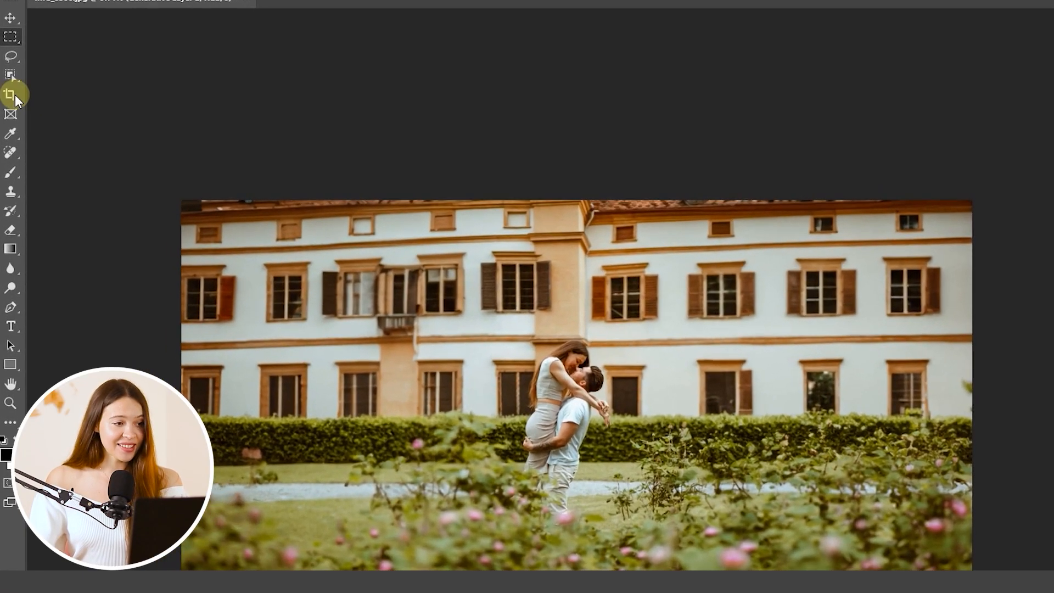
{"action": "left_click", "coordinate": [13, 102]}
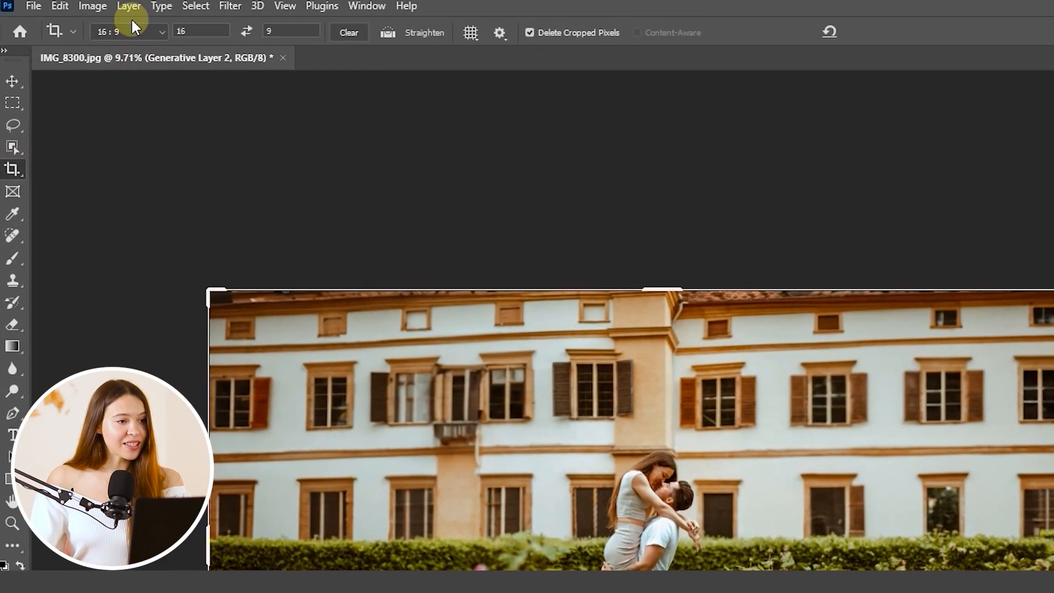
{"action": "left_click", "coordinate": [130, 32]}
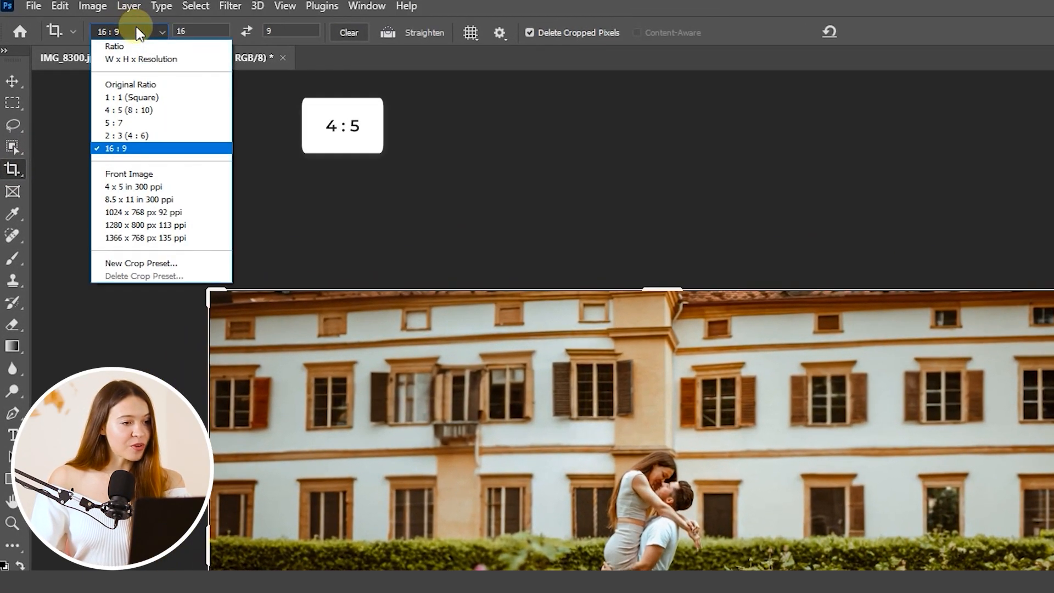
{"action": "left_click", "coordinate": [129, 109]}
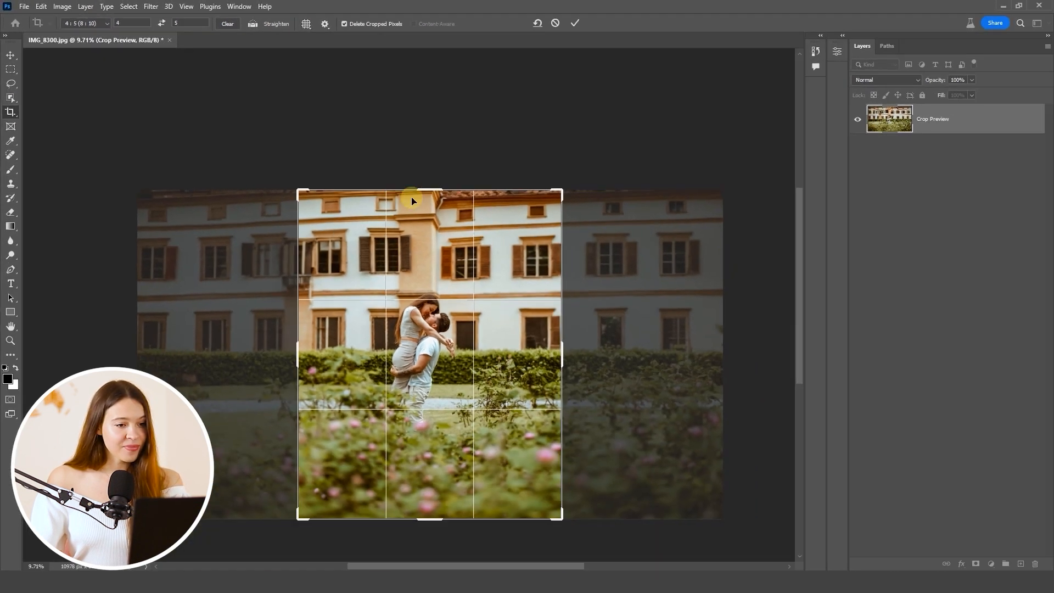
{"action": "left_click_drag", "start_coordinate": [431, 190], "coordinate": [426, 106]}
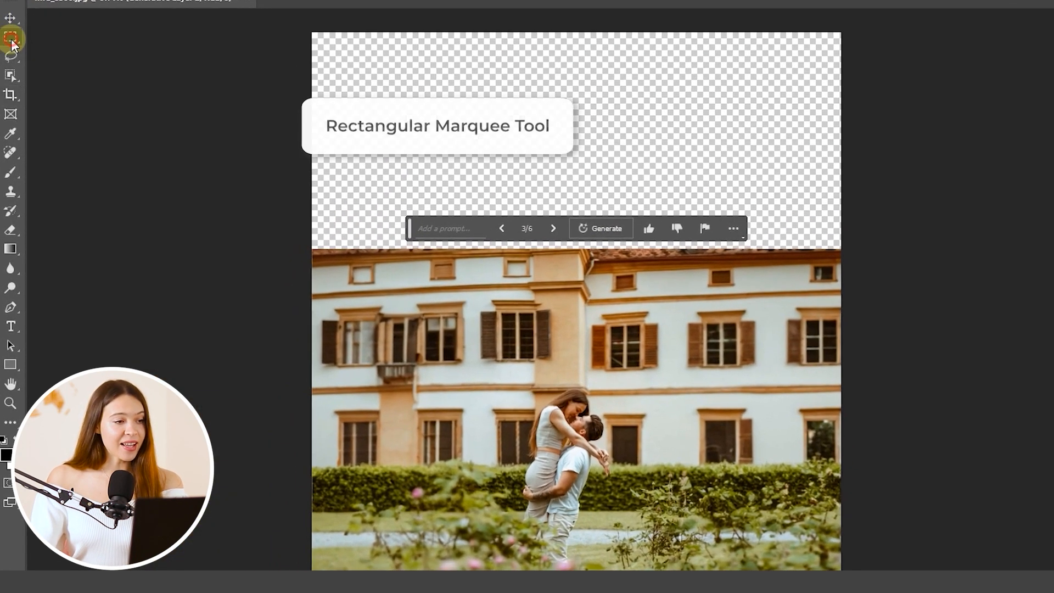
Step: Select the empty area above the building with the Rectangular Marquee Tool, overlapping the building's upper floors across the full width
{"action": "right_click", "coordinate": [11, 69]}
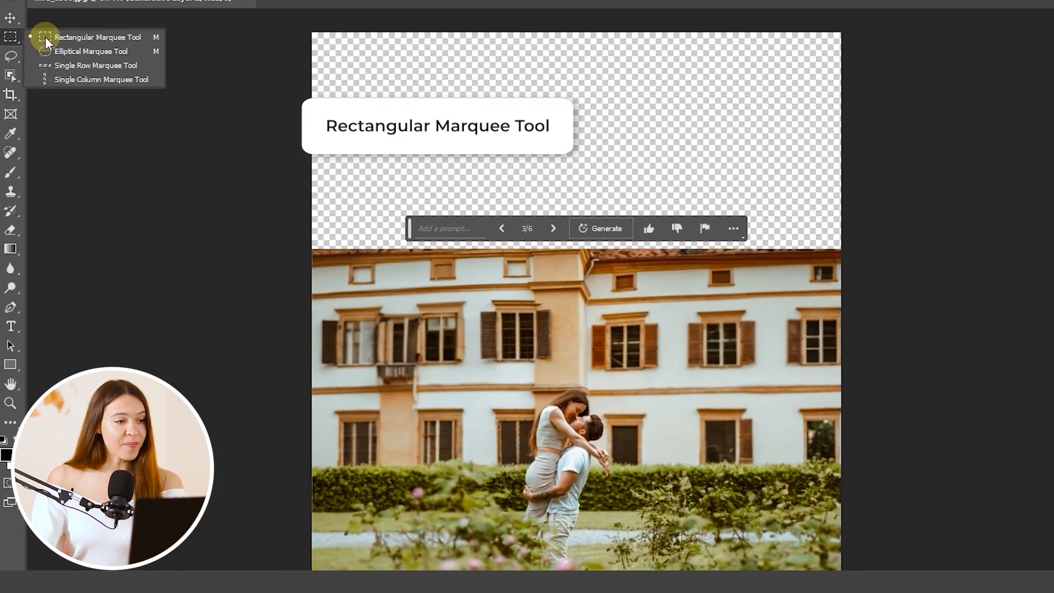
{"action": "left_click", "coordinate": [46, 41]}
{"action": "left_click_drag", "start_coordinate": [304, 39], "coordinate": [841, 357]}
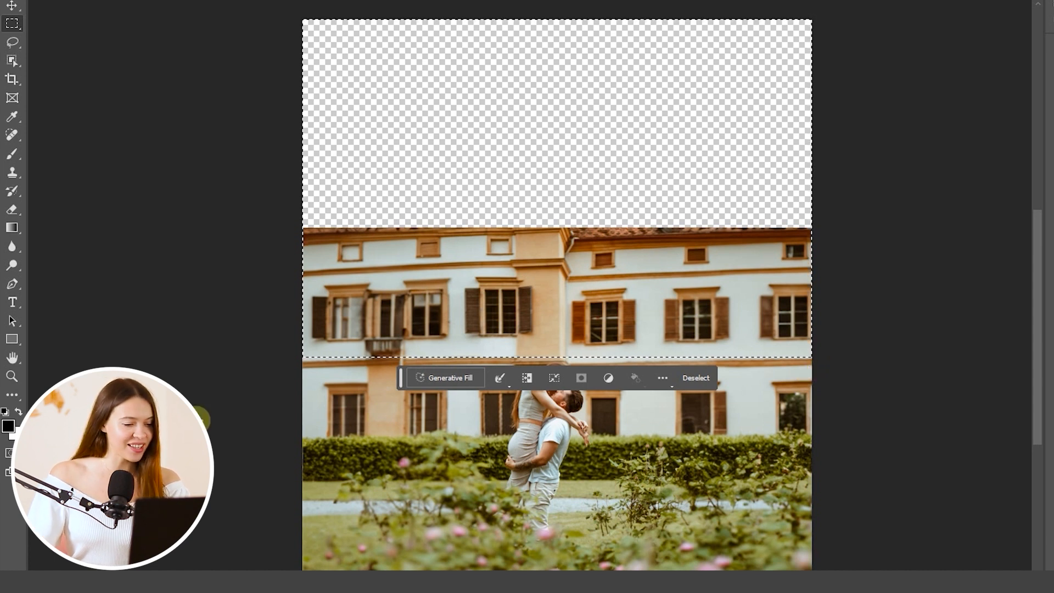
Step: Fill the selection using Generative Fill with the prompt "the white castle walls with window and orange roof, with watch tower"
{"action": "left_click", "coordinate": [449, 378]}
{"action": "type", "text": "the white castle walls with window and orange roof, with watch tower"}
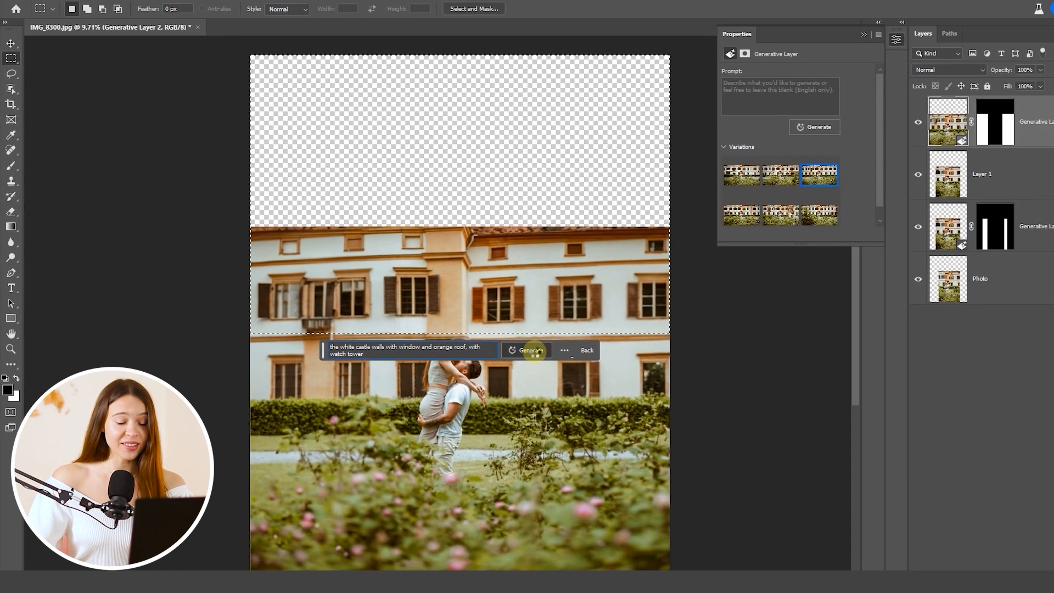
{"action": "left_click", "coordinate": [648, 377]}
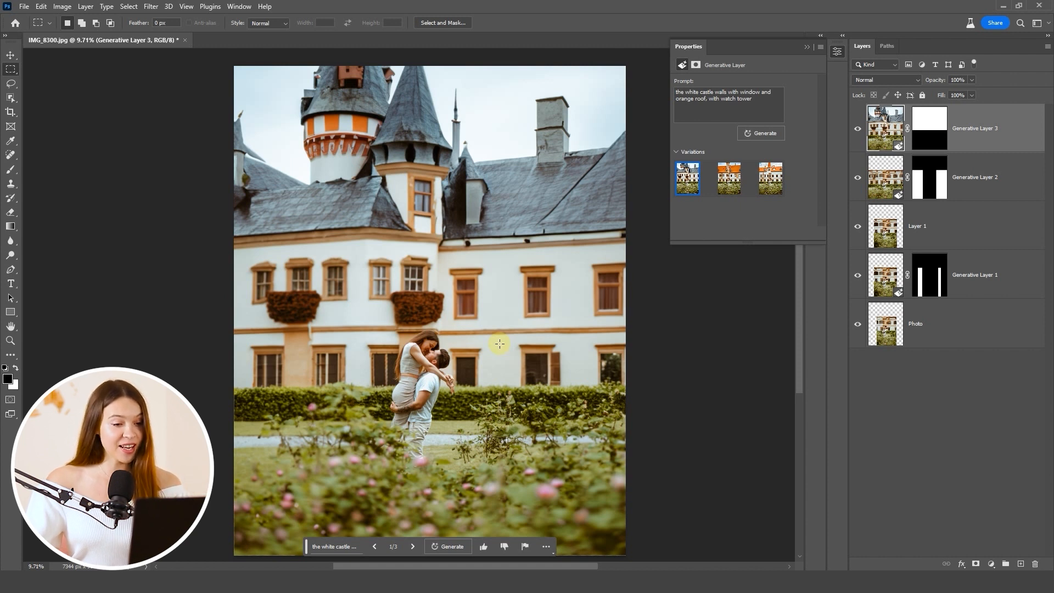
Step: Compare the three generated castle roof variations and choose the first one
{"action": "scroll", "coordinate": [499, 343], "scroll_direction": "down", "scroll_amount": 1}
{"action": "left_click_drag", "start_coordinate": [522, 392], "coordinate": [524, 378]}
{"action": "scroll", "coordinate": [524, 378], "scroll_direction": "up", "scroll_amount": 1}
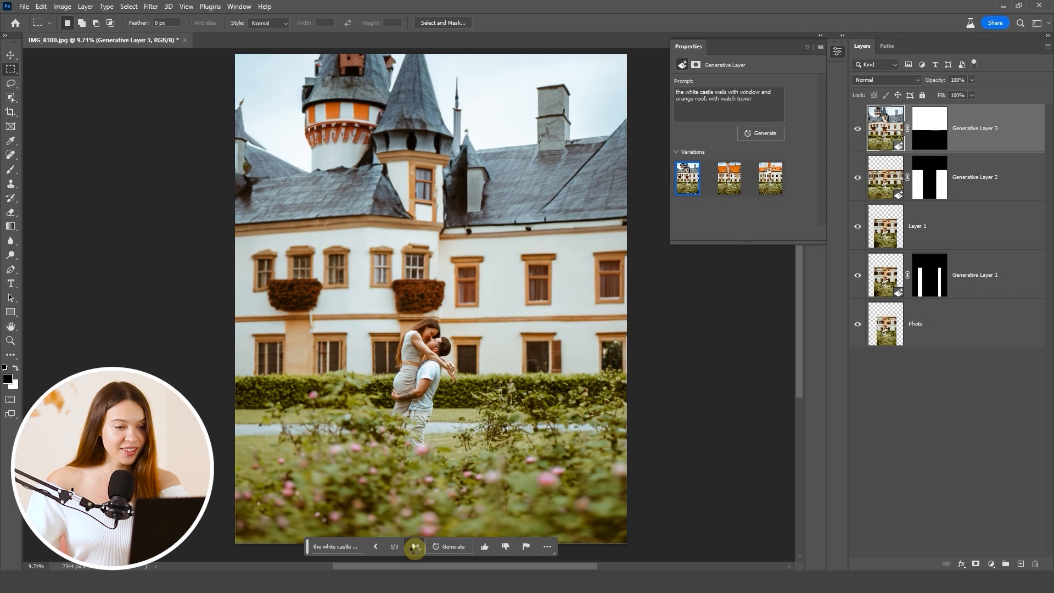
{"action": "left_click", "coordinate": [414, 547]}
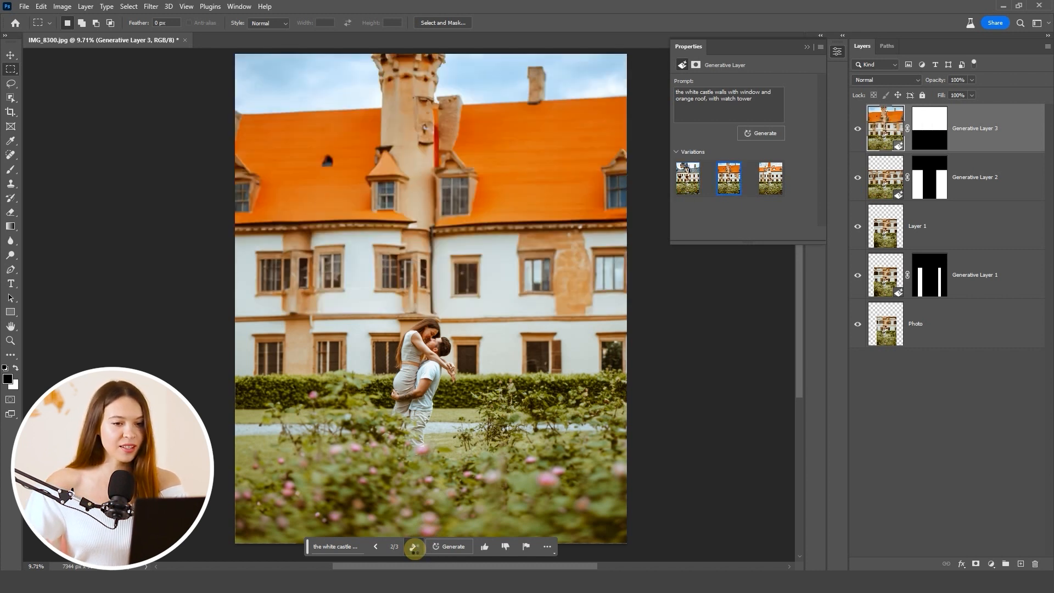
{"action": "left_click", "coordinate": [414, 547]}
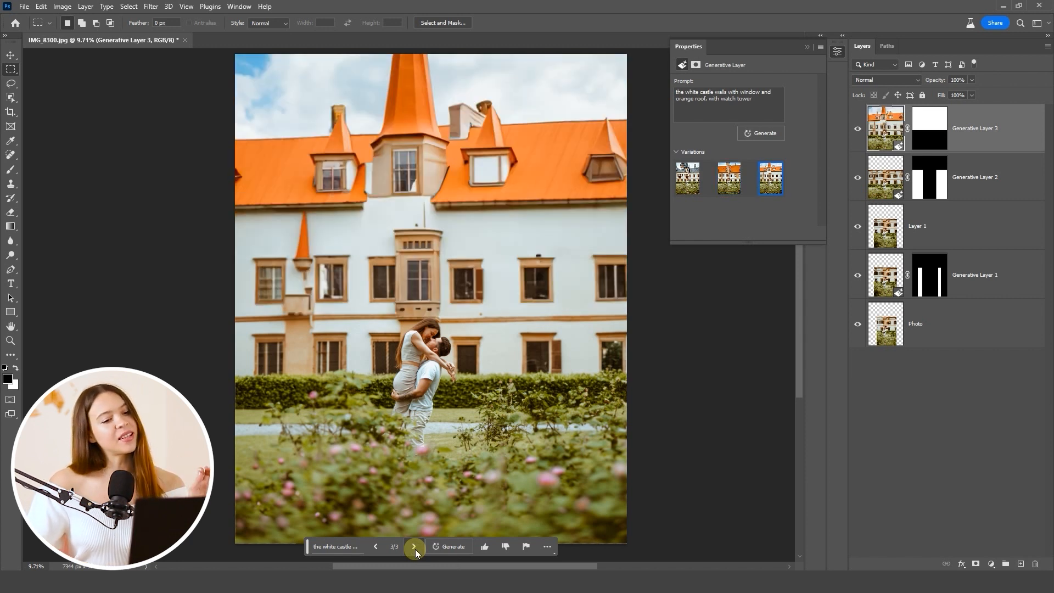
{"action": "left_click", "coordinate": [682, 182]}
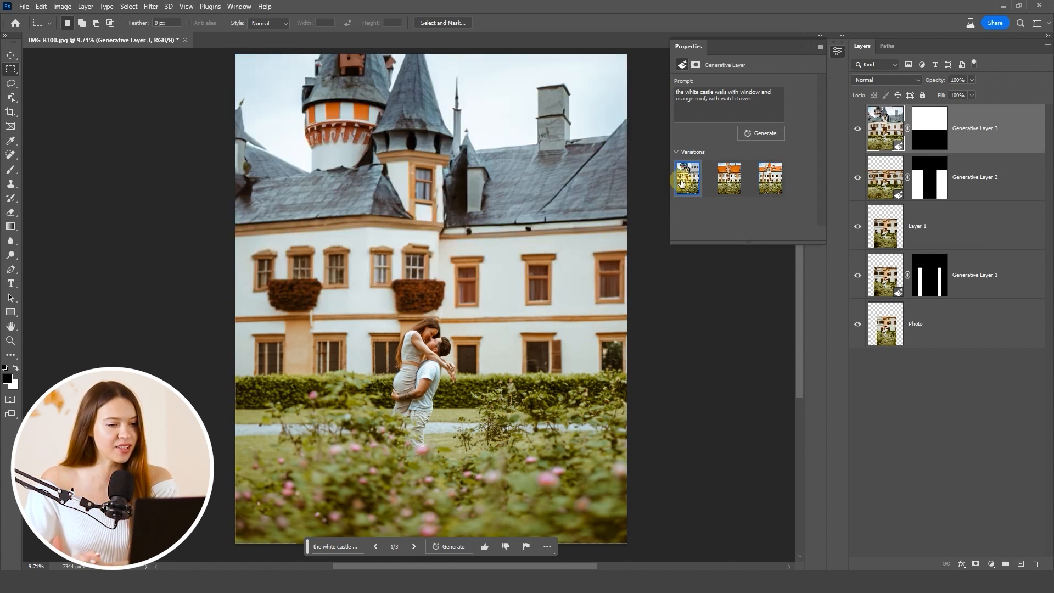